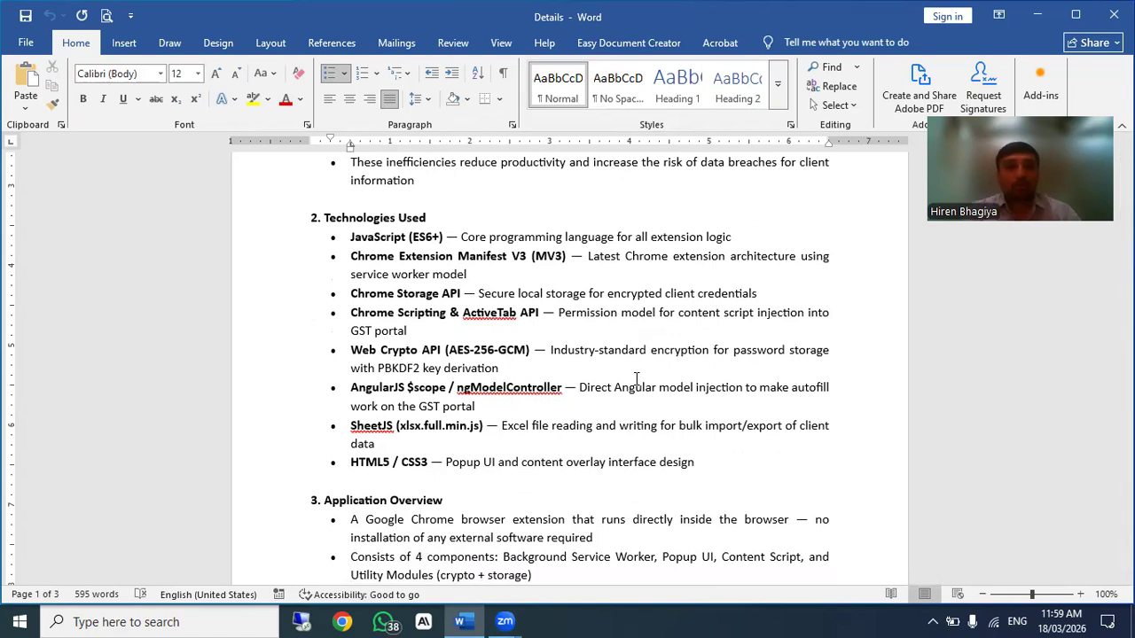
- Minimize the Details document and open the Capstone Project folder from the desktop
{"action": "key", "text": "alt+Tab"}
{"action": "left_click", "coordinate": [637, 384]}
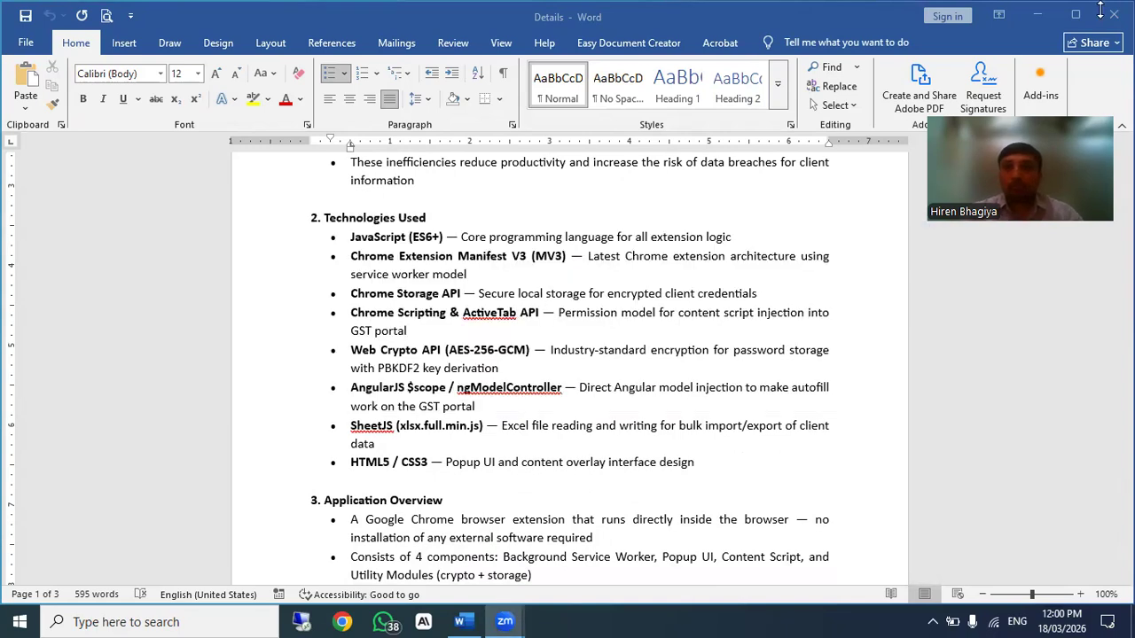
{"action": "left_click", "coordinate": [1039, 15]}
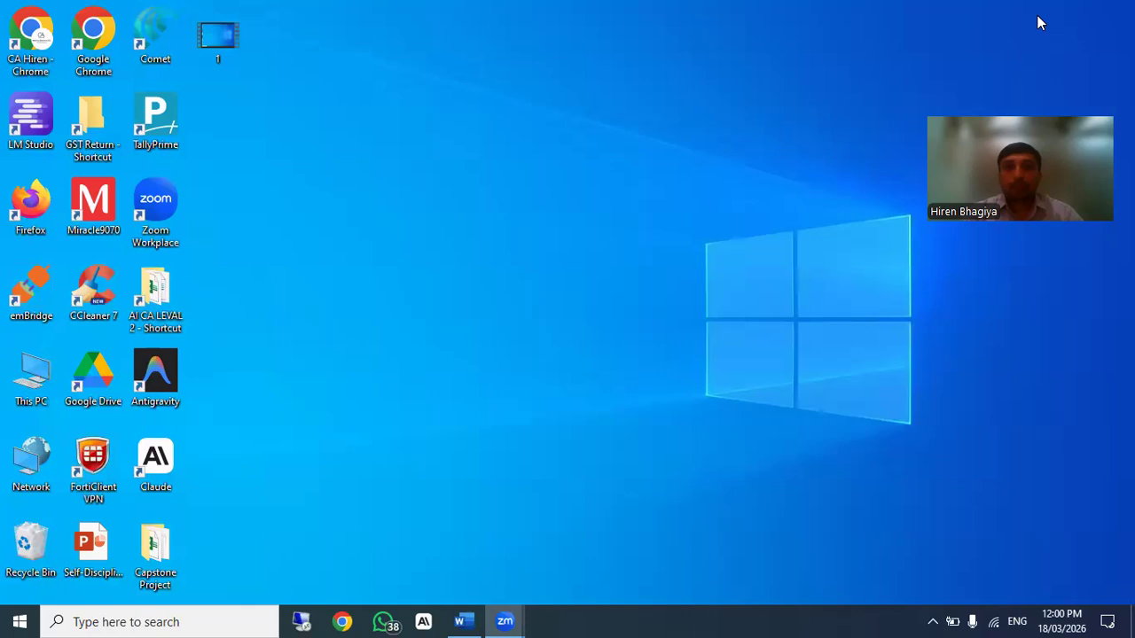
{"action": "double_click", "coordinate": [142, 551]}
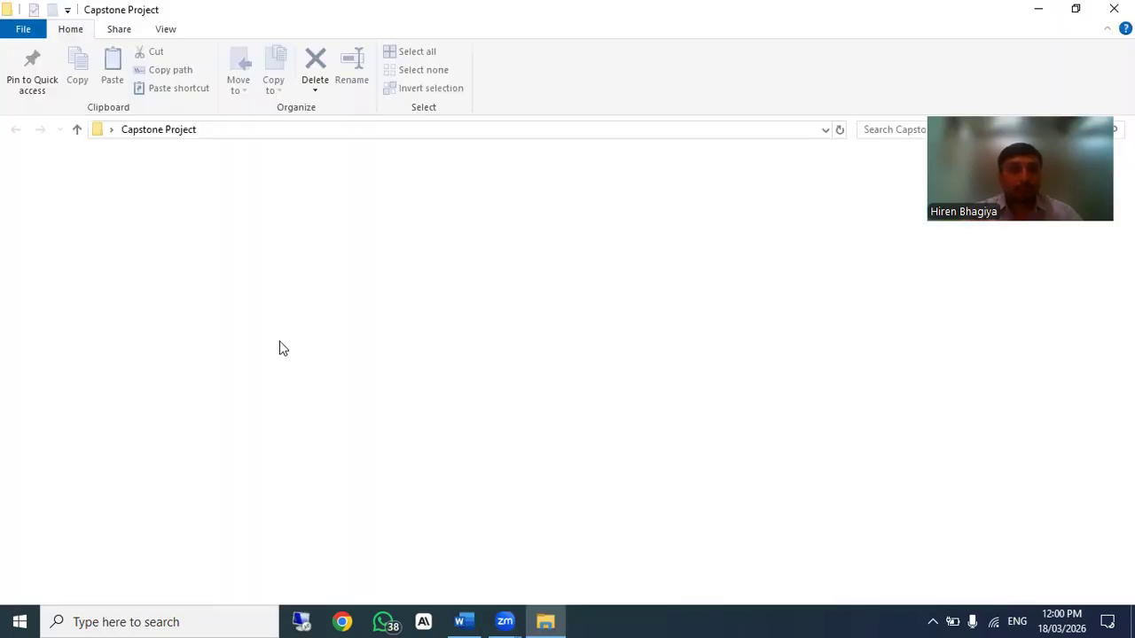
- Open the Prompt text file maximized, read through the requested Chrome extension features, and close the file
{"action": "double_click", "coordinate": [224, 236]}
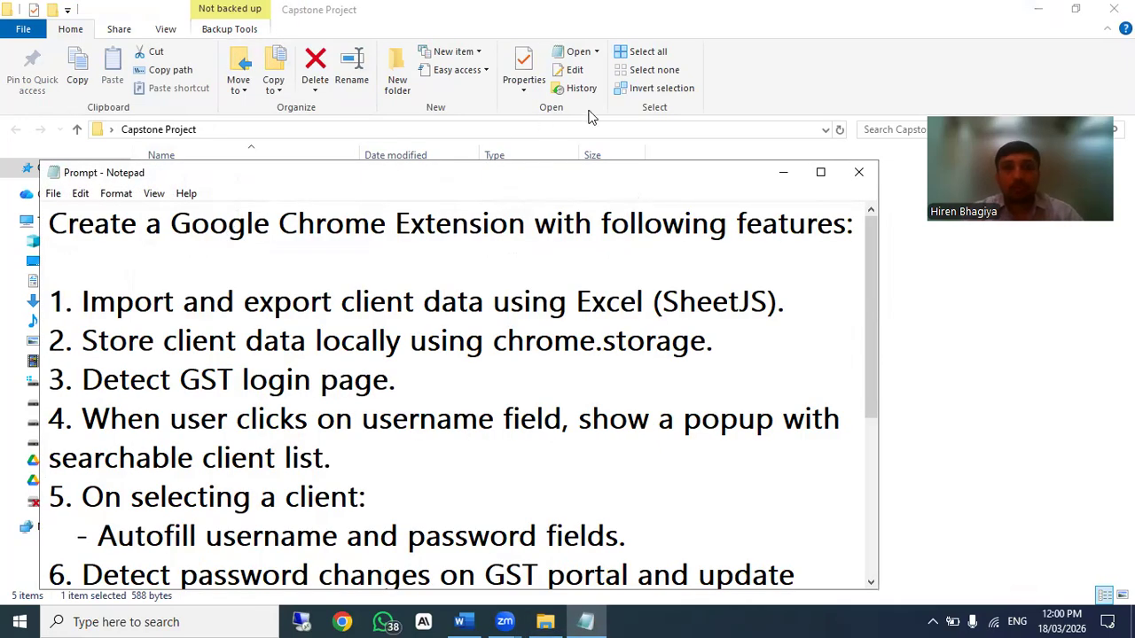
{"action": "left_click", "coordinate": [819, 172]}
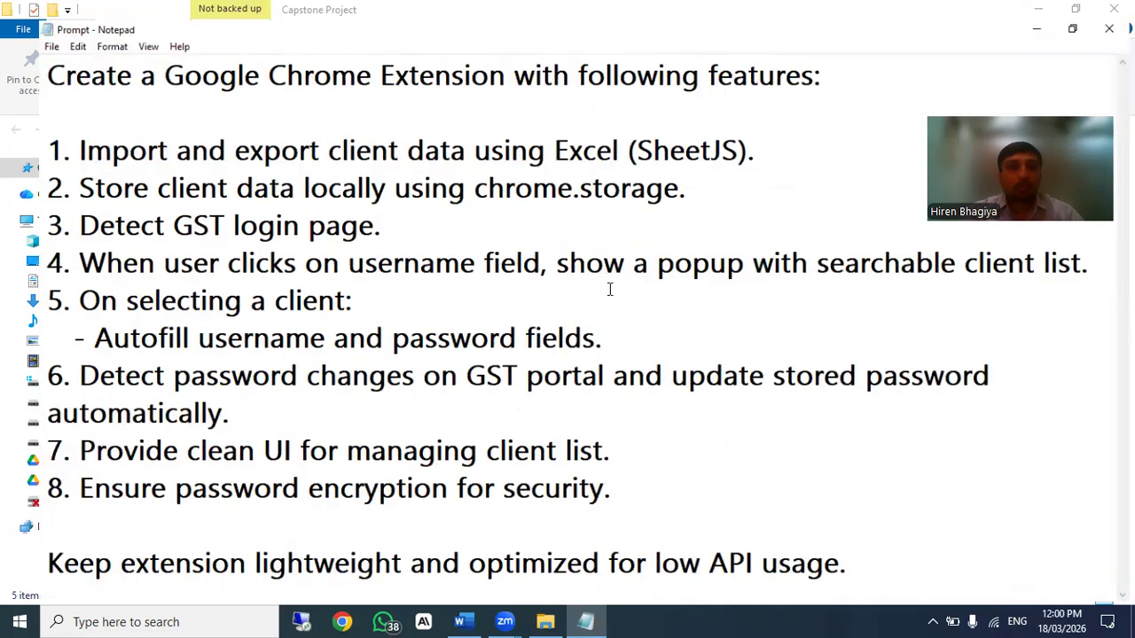
{"action": "key", "text": "Down"}
{"action": "key", "text": "Down"}
{"action": "key", "text": "Down"}
{"action": "key", "text": "Down"}
{"action": "key", "text": "Down"}
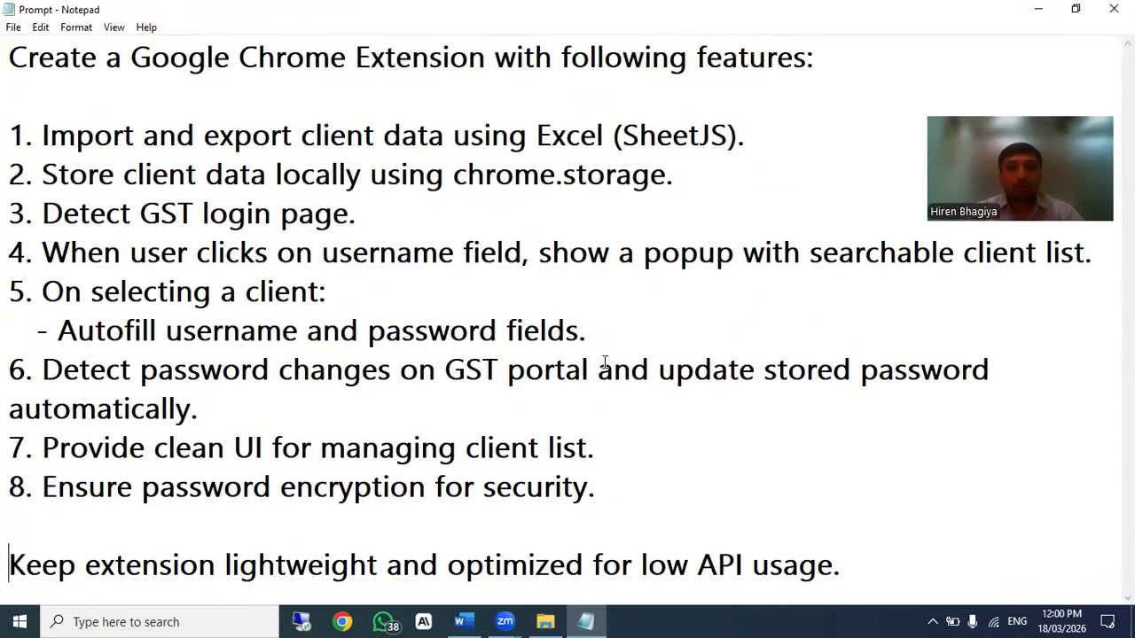
{"action": "left_click", "coordinate": [1114, 9]}
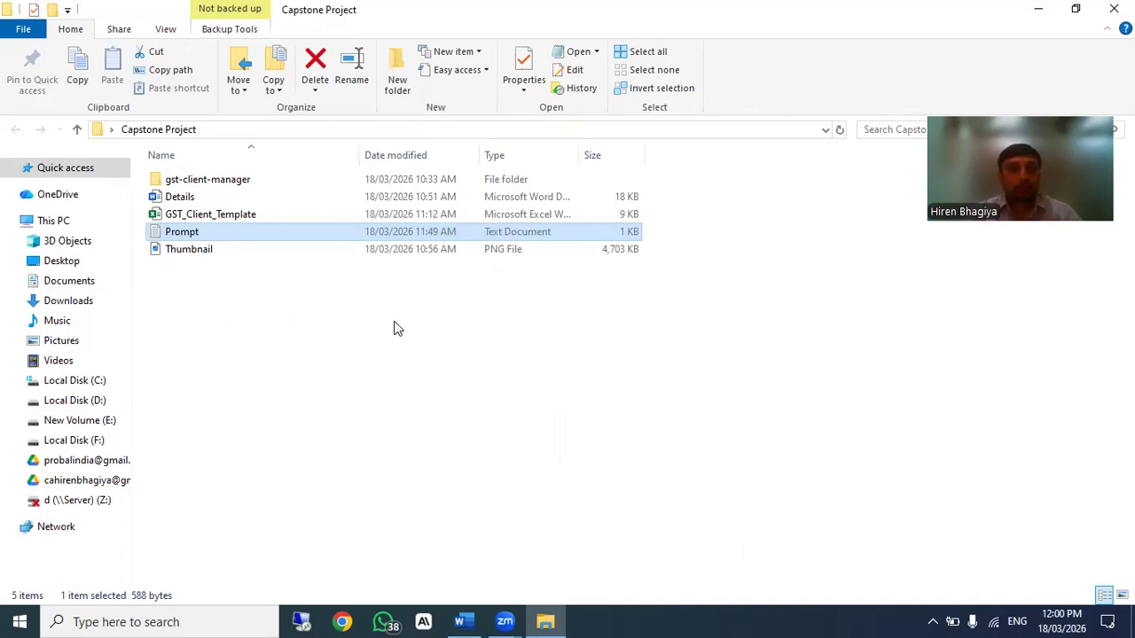
- Switch to Google Chrome, choose a profile and open the page for managing extensions
{"action": "left_click", "coordinate": [342, 623]}
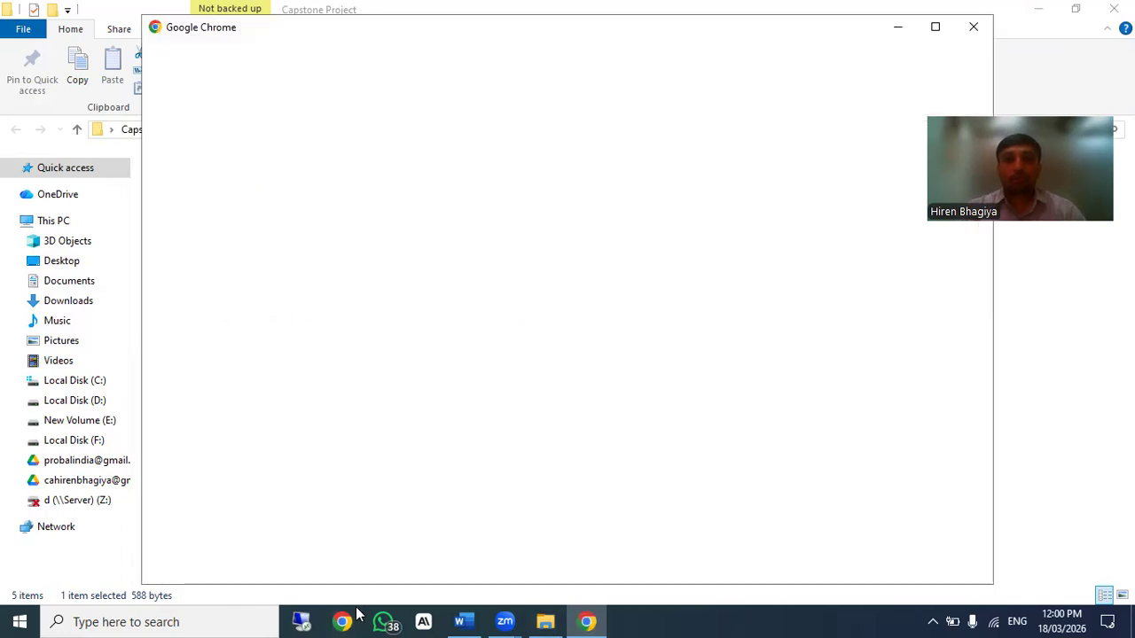
{"action": "left_click", "coordinate": [411, 376]}
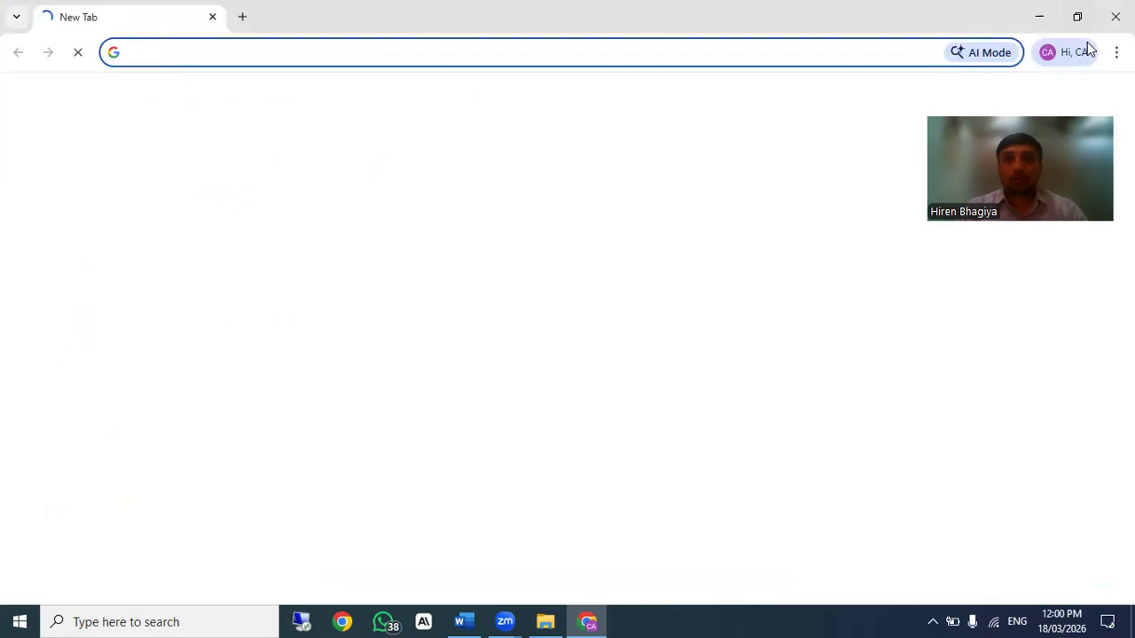
{"action": "left_click", "coordinate": [1116, 53]}
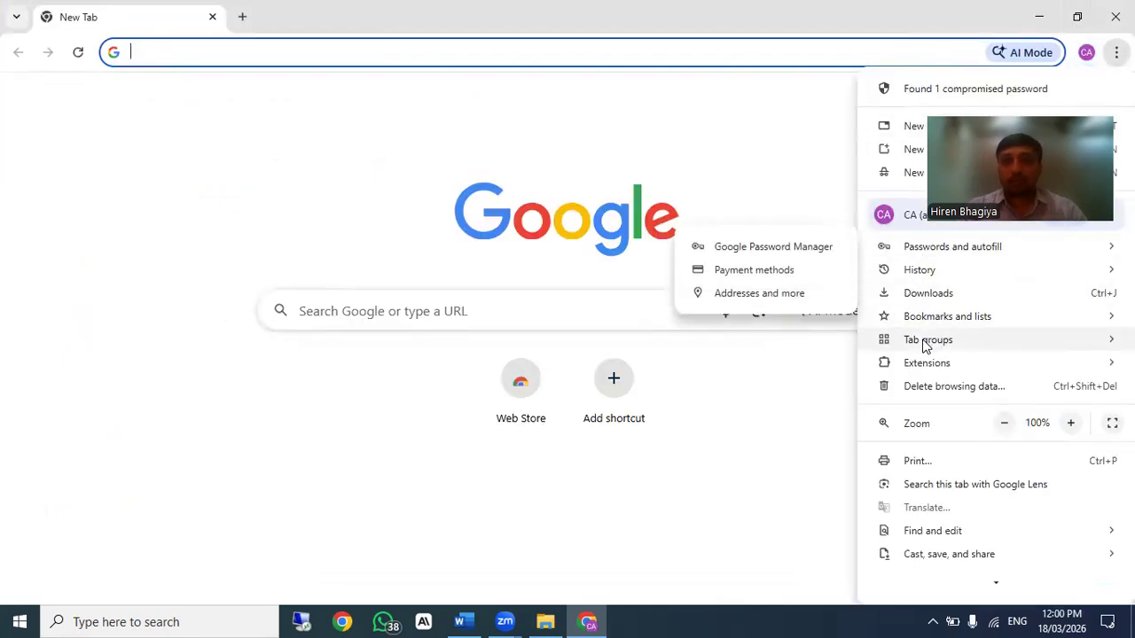
{"action": "mouse_move", "coordinate": [897, 366]}
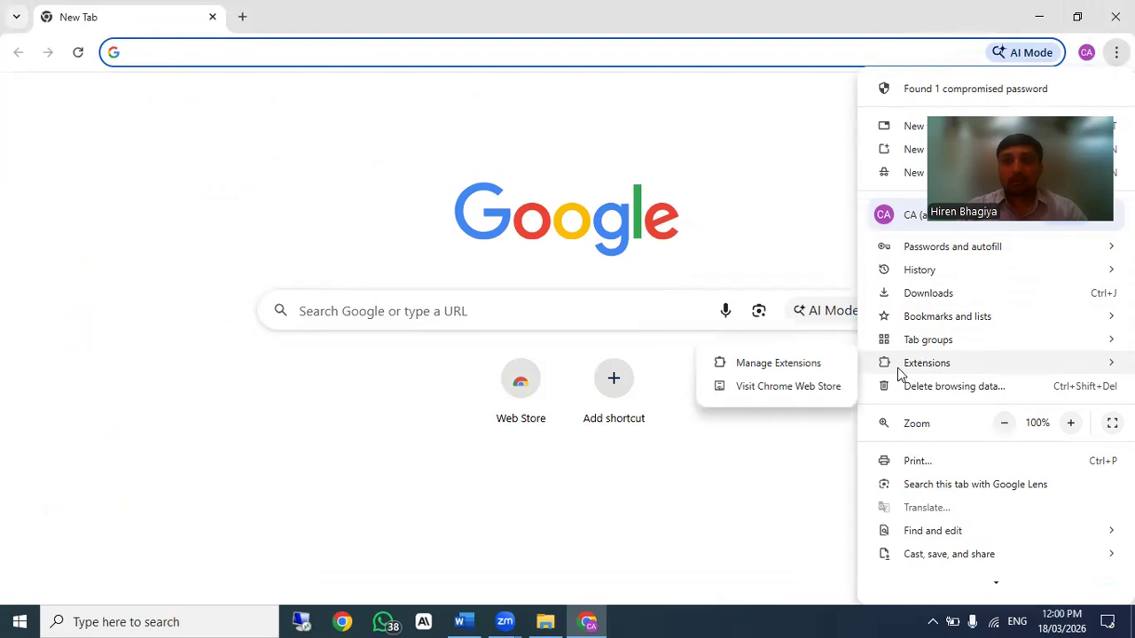
{"action": "left_click", "coordinate": [797, 369]}
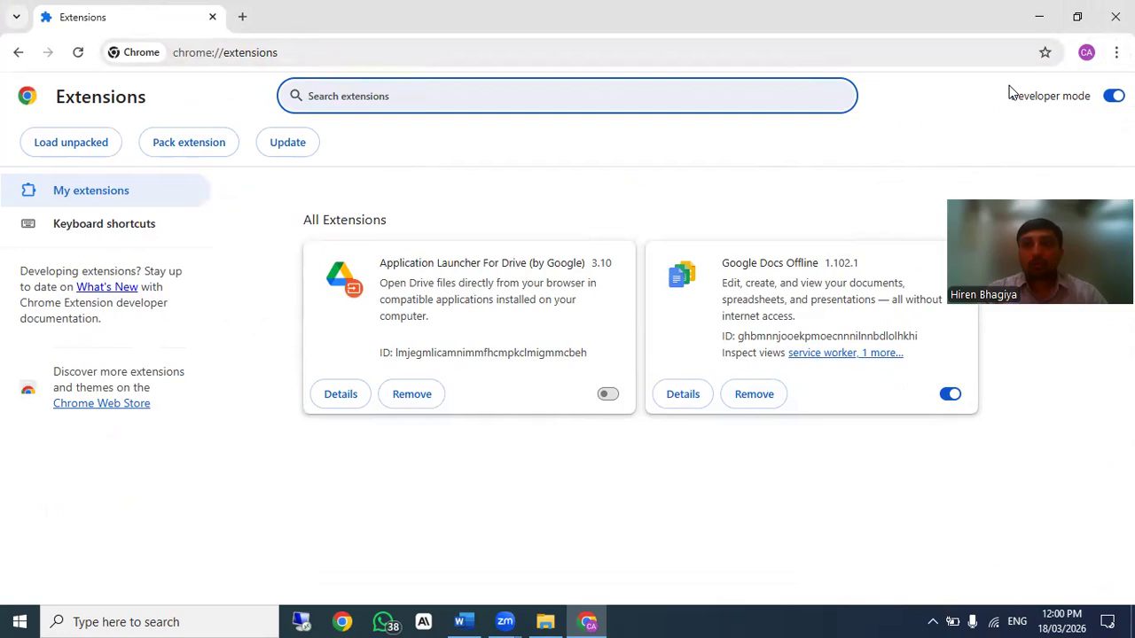
- Load the gst-client-manager folder from Capstone Project as an unpacked extension
{"action": "left_click", "coordinate": [69, 143]}
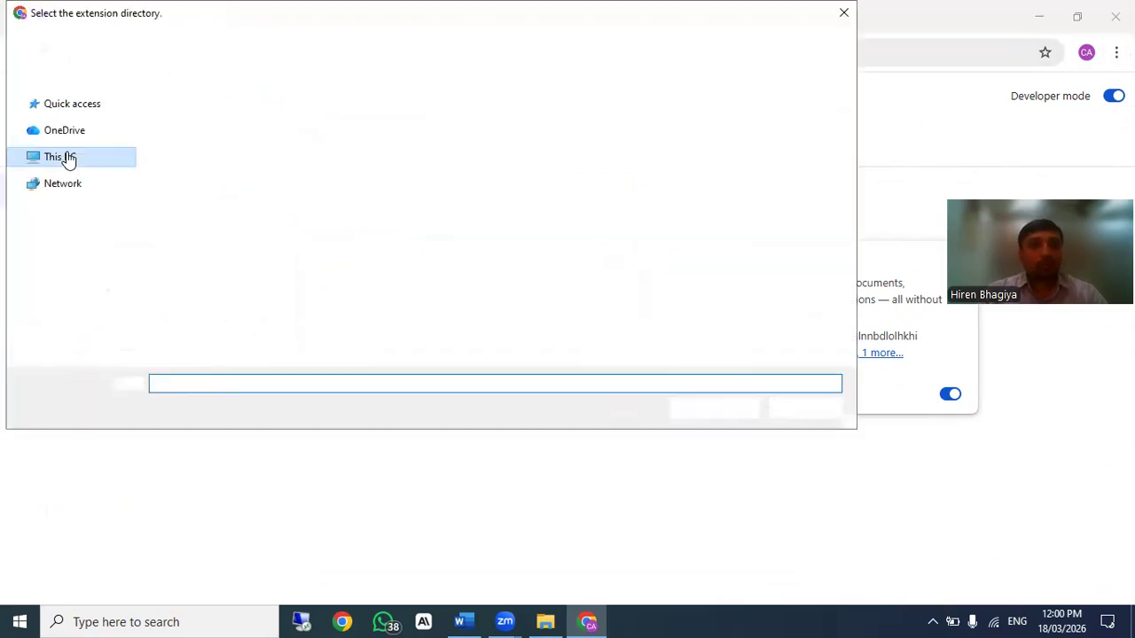
{"action": "double_click", "coordinate": [219, 123]}
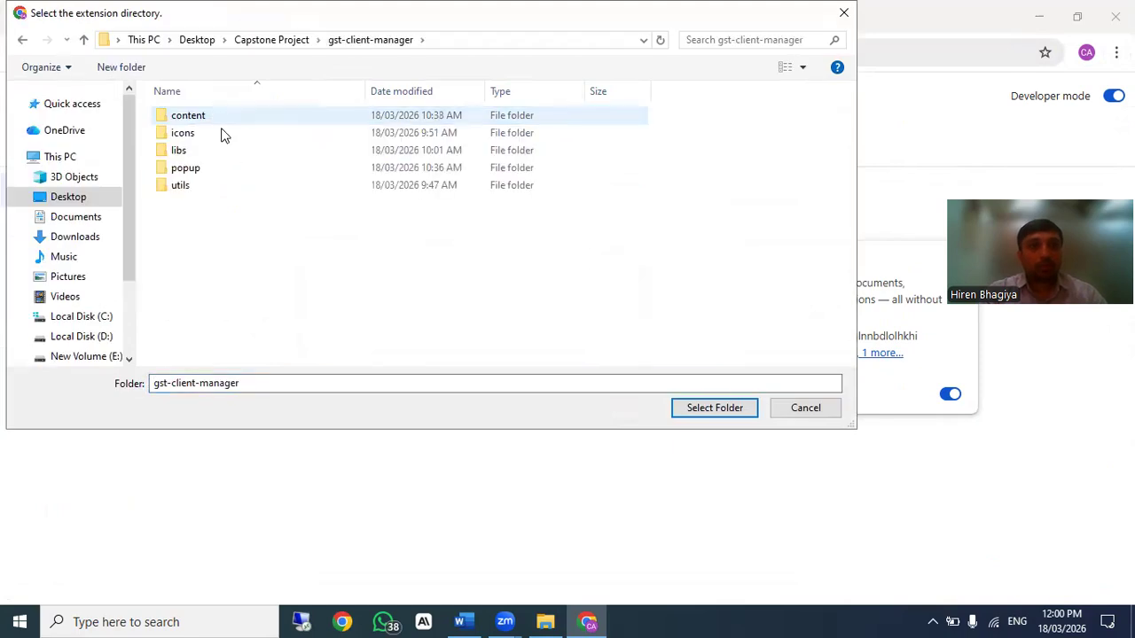
{"action": "left_click", "coordinate": [698, 413]}
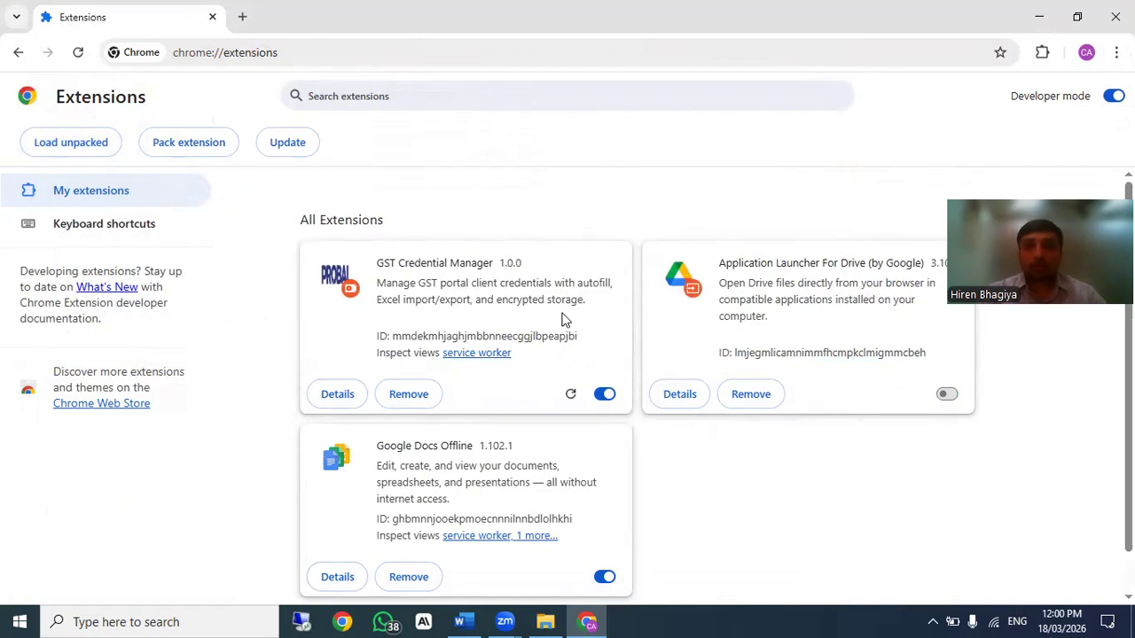
- Pin the GST Credential Manager extension to the toolbar and open its popup
{"action": "left_click", "coordinate": [1042, 52]}
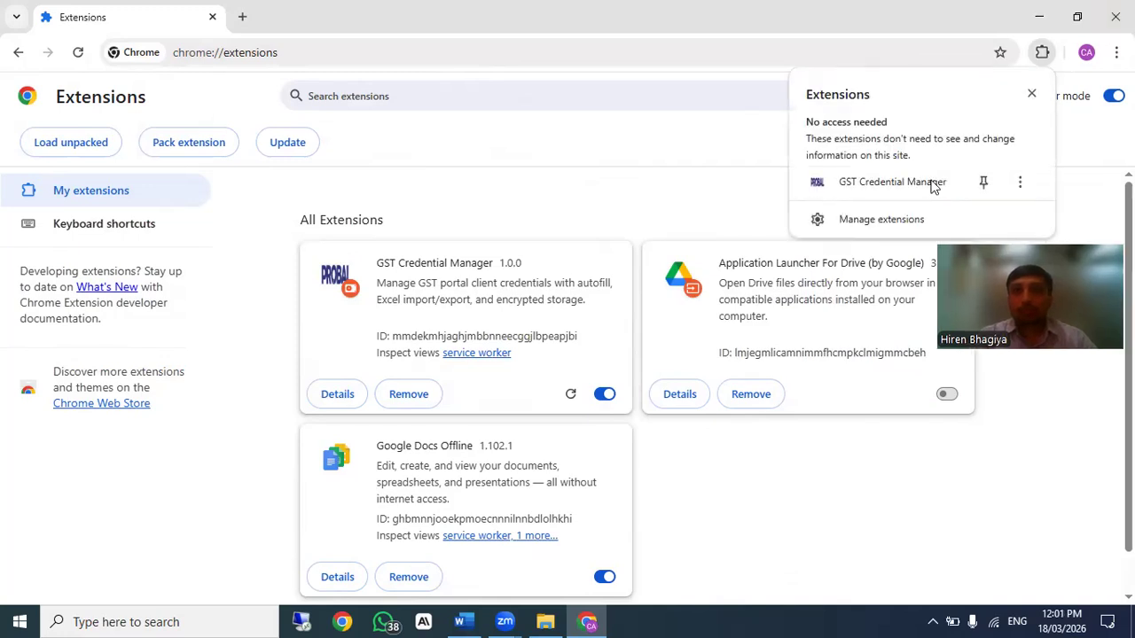
{"action": "left_click", "coordinate": [981, 184]}
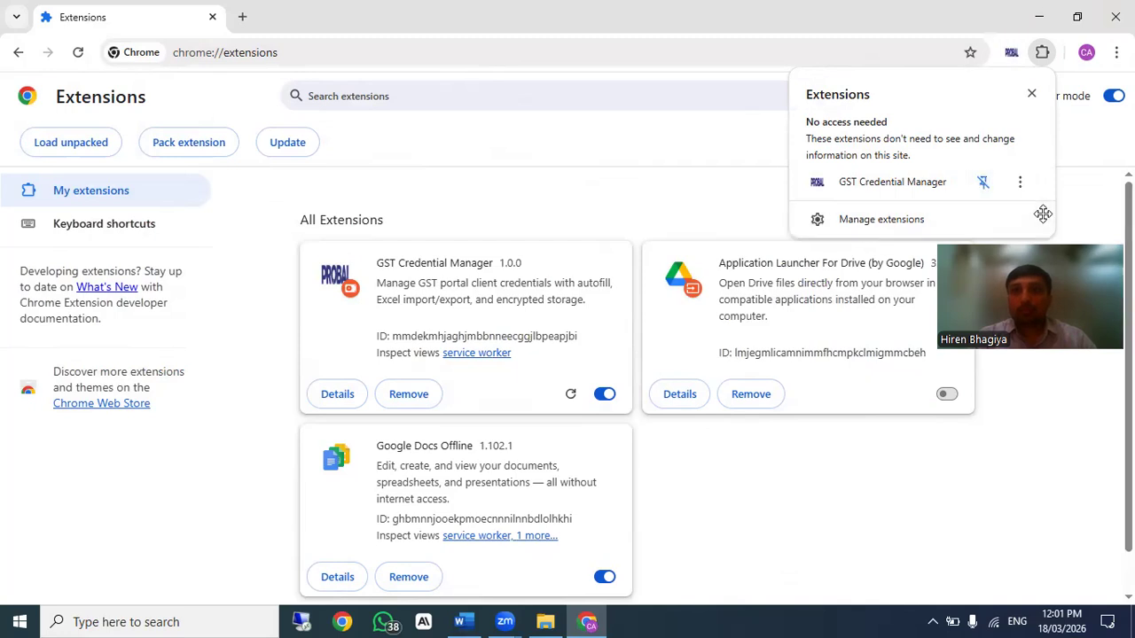
{"action": "left_click", "coordinate": [703, 185]}
{"action": "left_click", "coordinate": [1002, 54]}
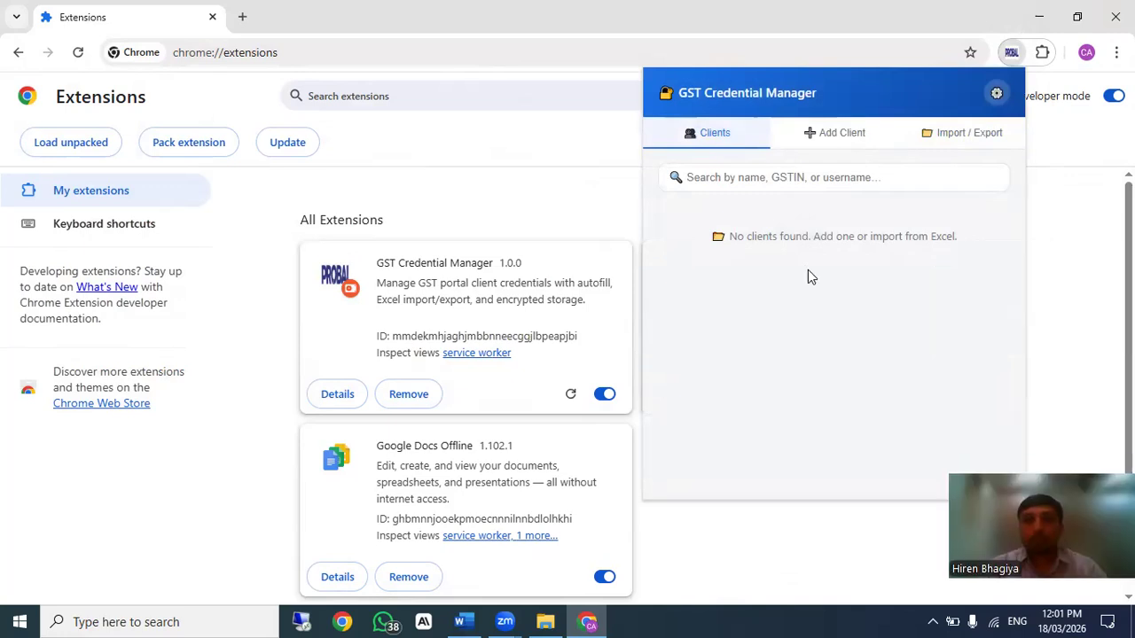
- Try out the new-client form by entering aabc as the firm name and moving through the remaining fields
{"action": "left_click", "coordinate": [821, 134]}
{"action": "left_click", "coordinate": [722, 224]}
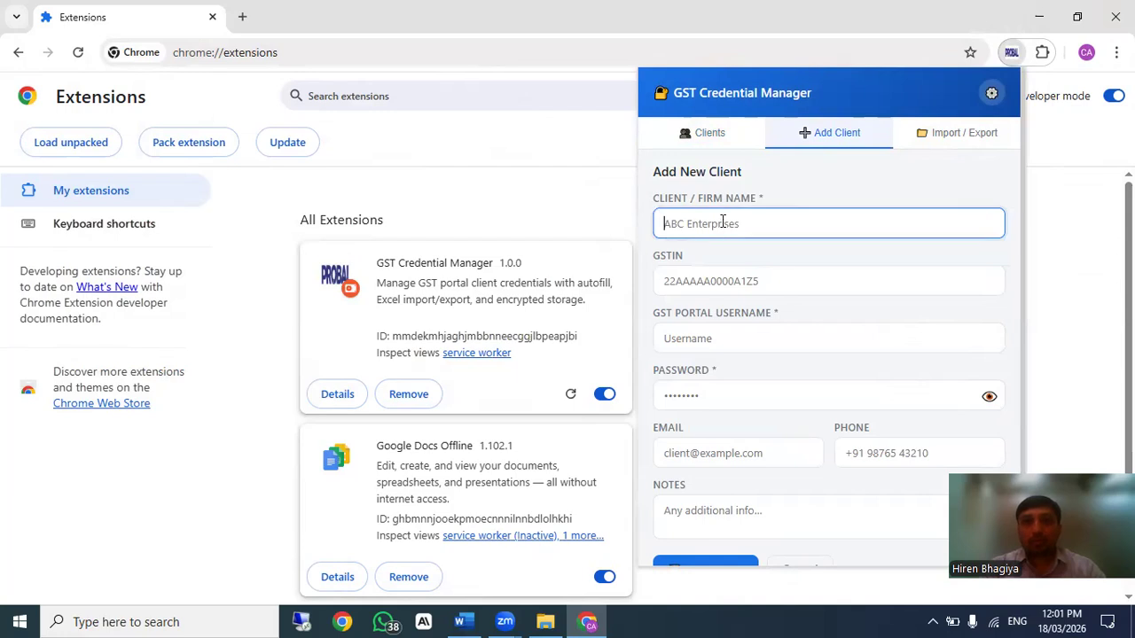
{"action": "type", "text": "aabc"}
{"action": "key", "text": "Tab"}
{"action": "type", "text": "dnjd"}
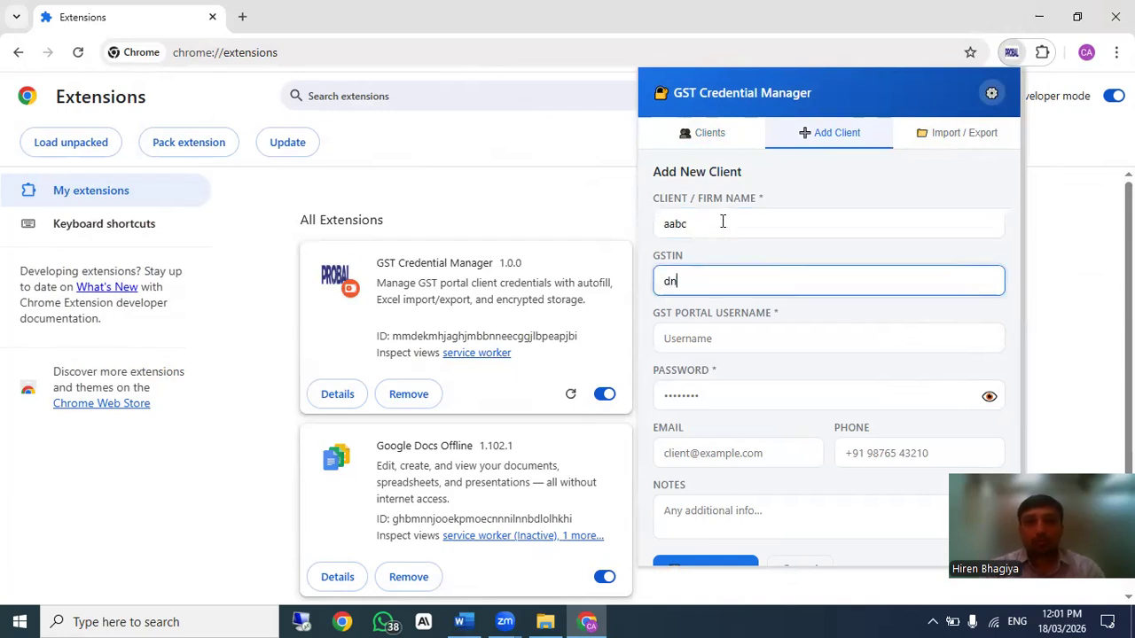
{"action": "key", "text": "BackSpace"}
{"action": "key", "text": "BackSpace"}
{"action": "key", "text": "BackSpace"}
{"action": "key", "text": "Tab"}
{"action": "key", "text": "Tab"}
{"action": "key", "text": "Tab"}
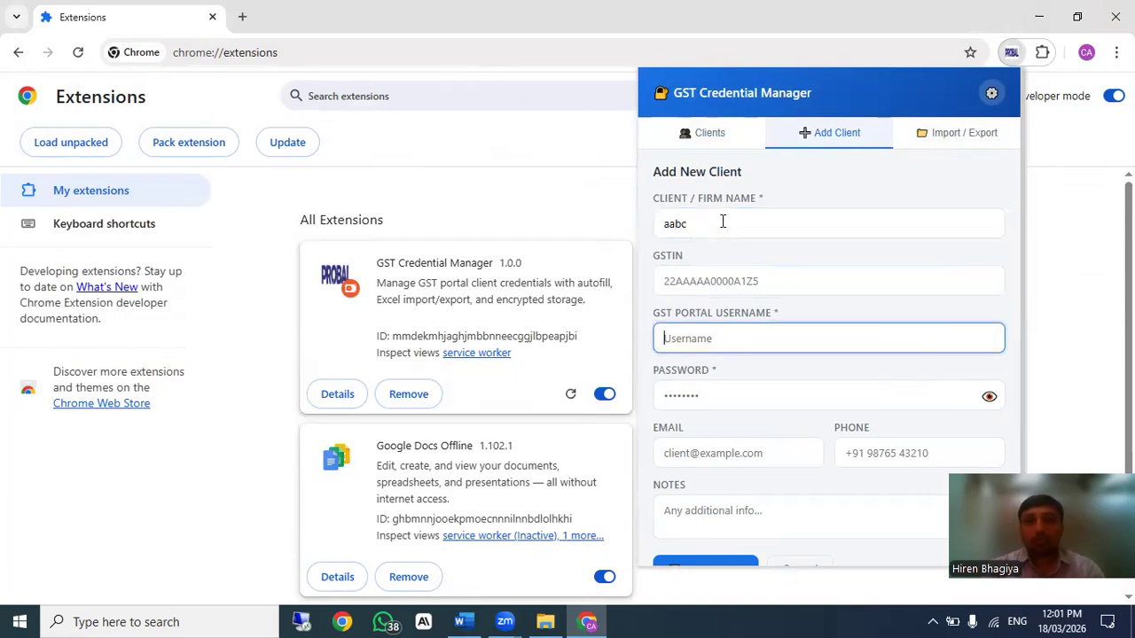
{"action": "key", "text": "Tab"}
{"action": "key", "text": "Tab"}
{"action": "key", "text": "Tab"}
{"action": "key", "text": "Tab"}
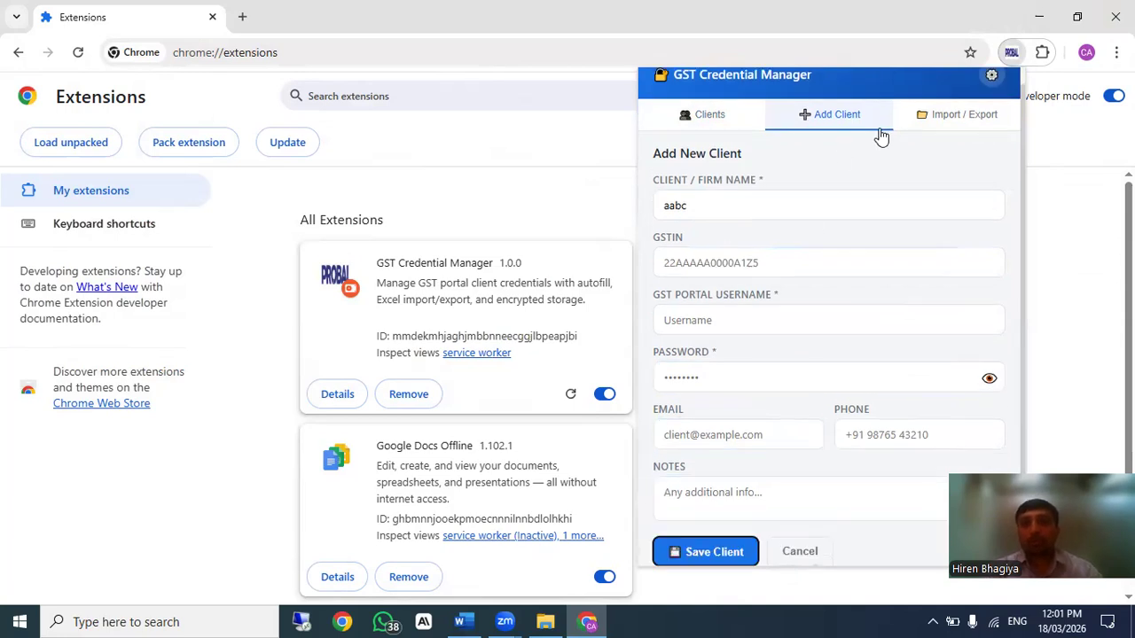
- Import the clients from the GST_Client_Template Excel file in Merge mode and view the extension's client list
{"action": "left_click", "coordinate": [935, 120]}
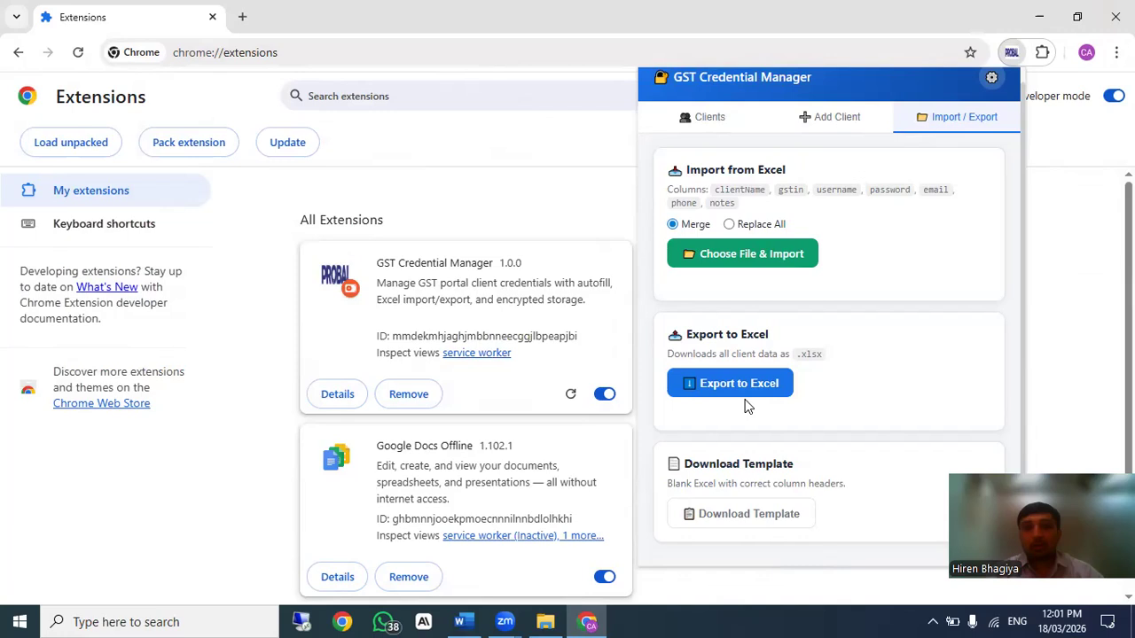
{"action": "left_click", "coordinate": [736, 517]}
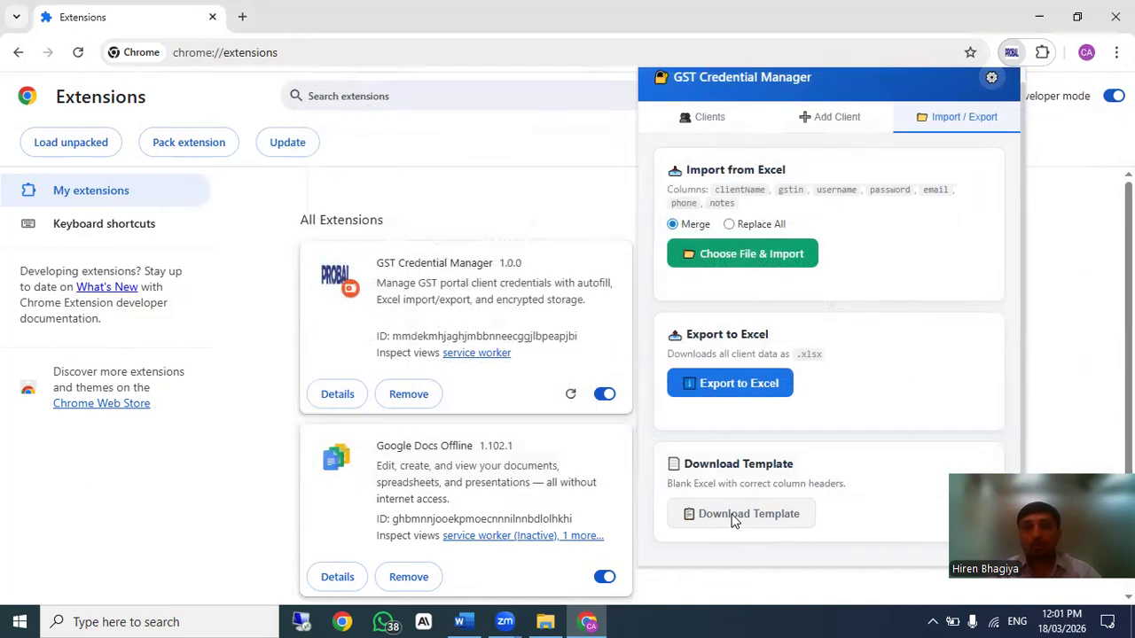
{"action": "left_click", "coordinate": [734, 254]}
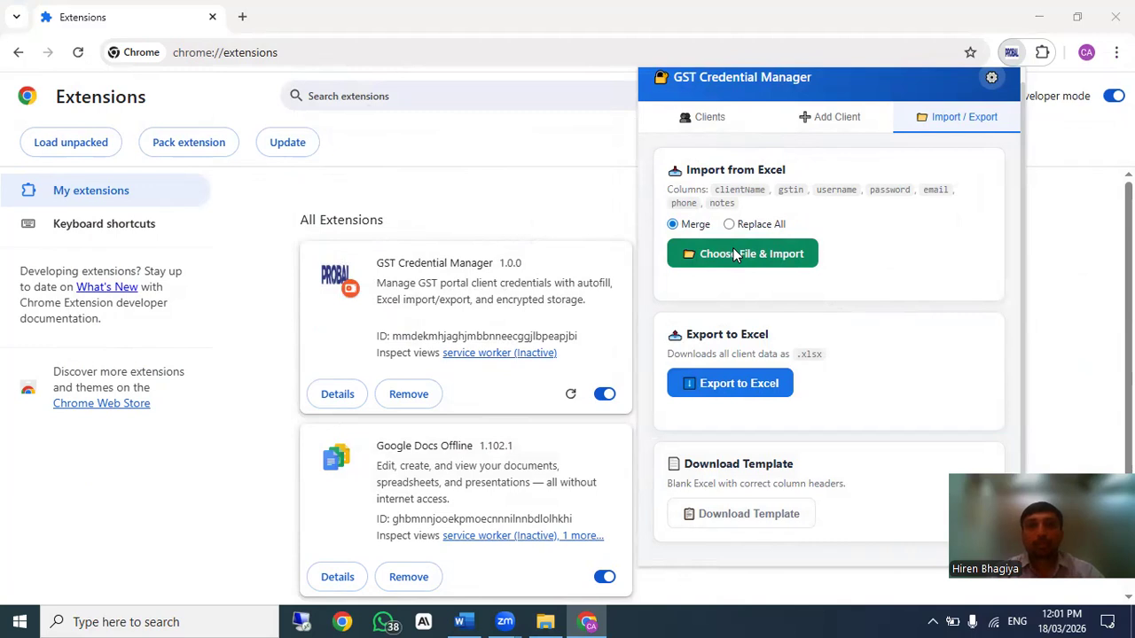
{"action": "left_click", "coordinate": [513, 197]}
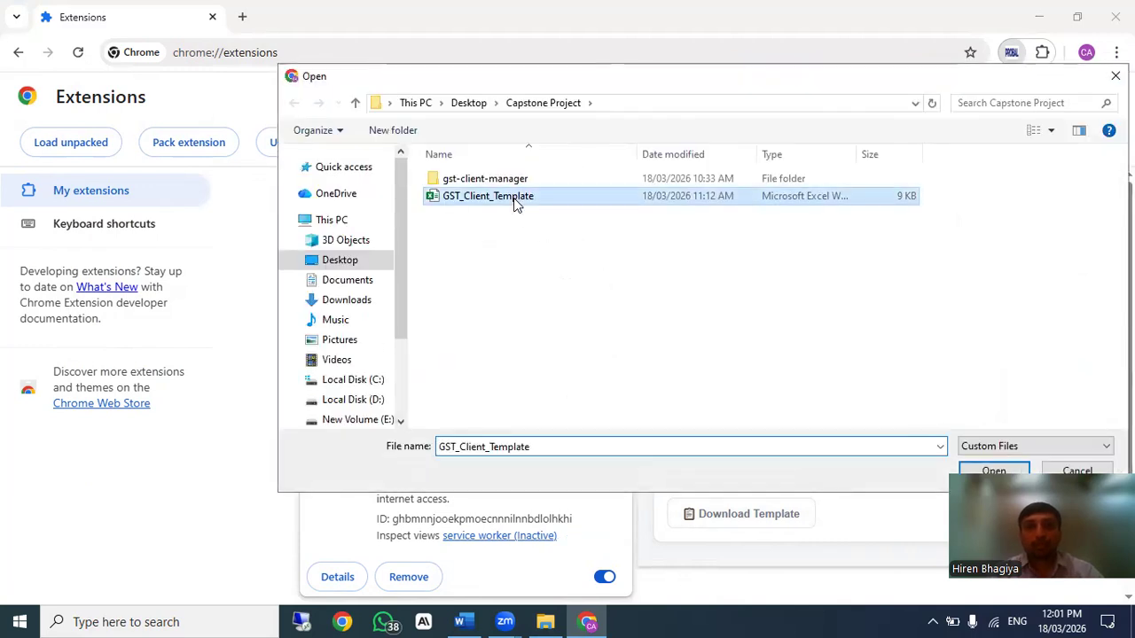
{"action": "double_click", "coordinate": [514, 198]}
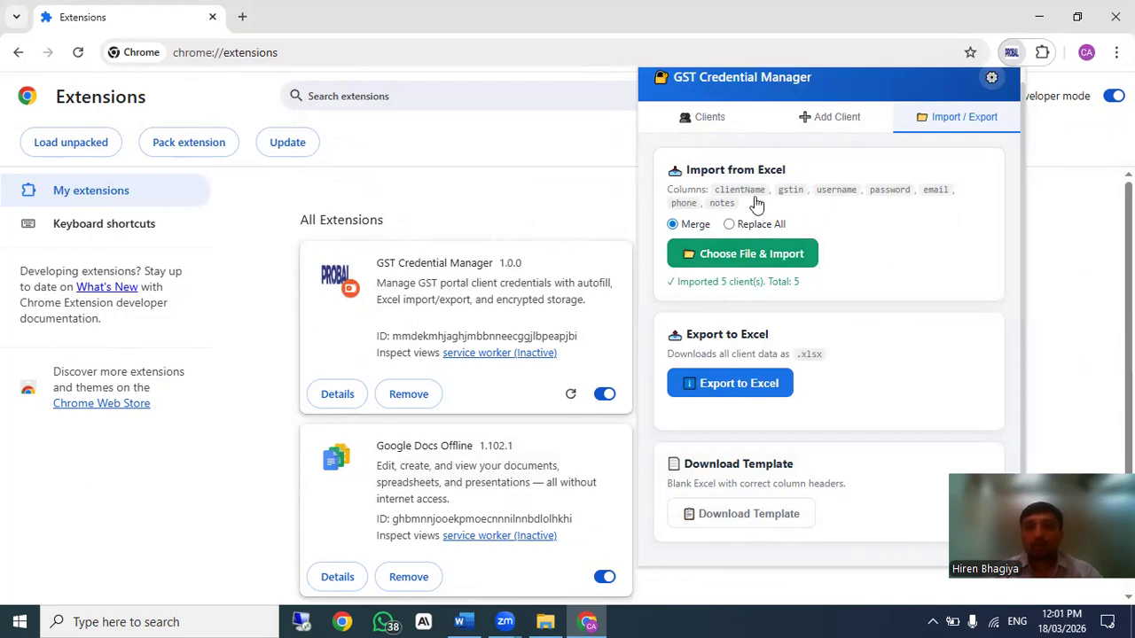
{"action": "left_click", "coordinate": [710, 118]}
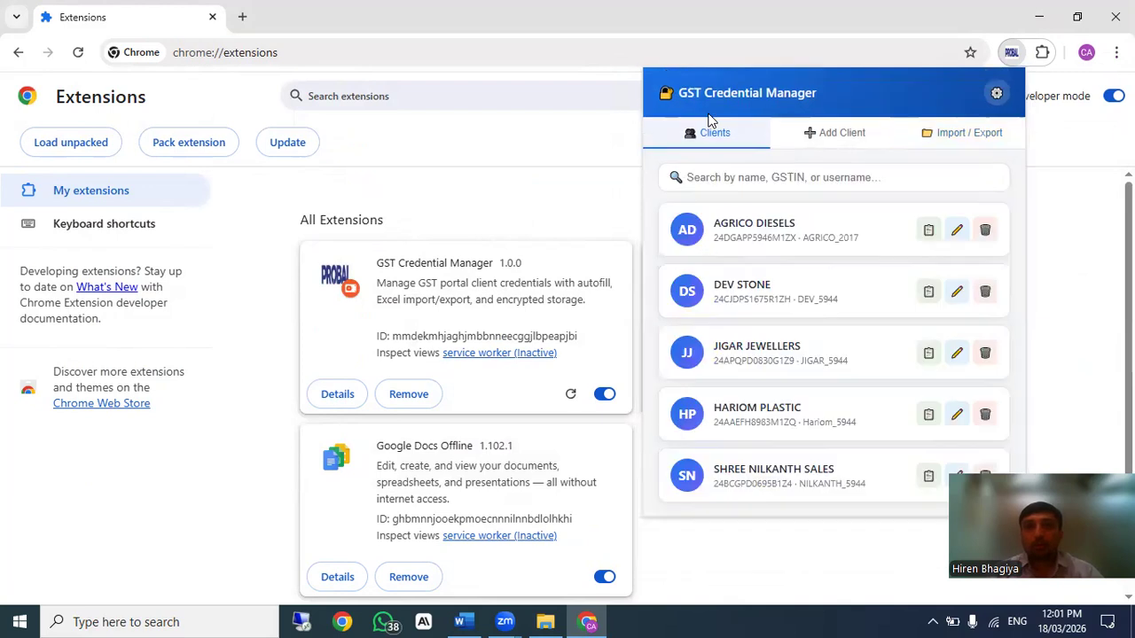
{"action": "left_click", "coordinate": [594, 119]}
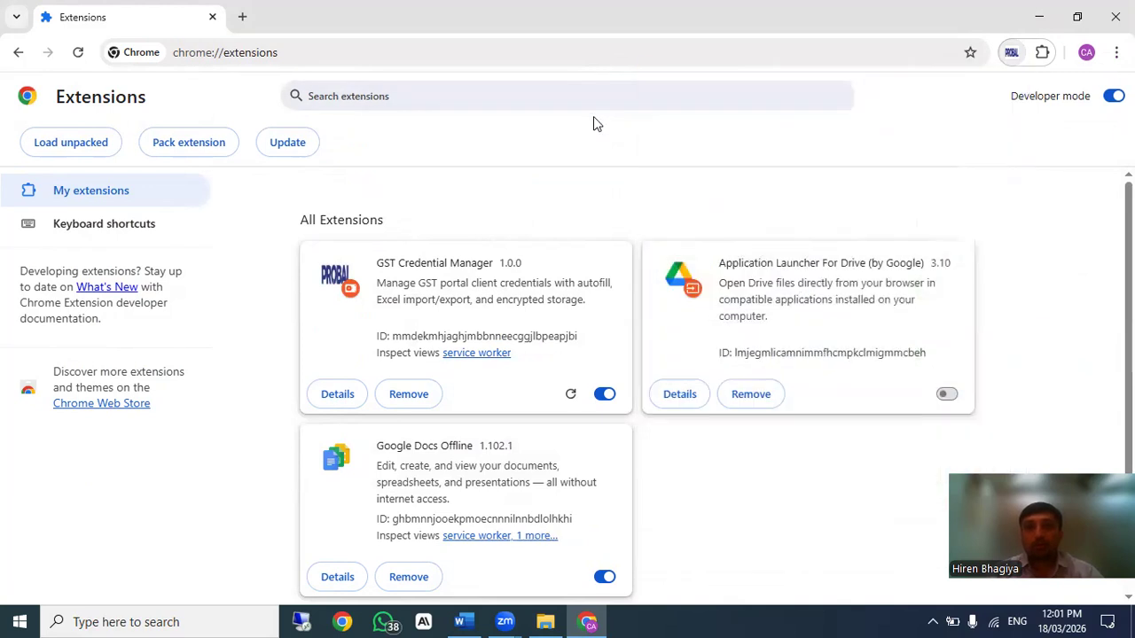
- Replace the Extensions tab with a new one, search for gst login, and open the GST portal's login page
{"action": "left_click", "coordinate": [243, 18]}
{"action": "left_click", "coordinate": [212, 17]}
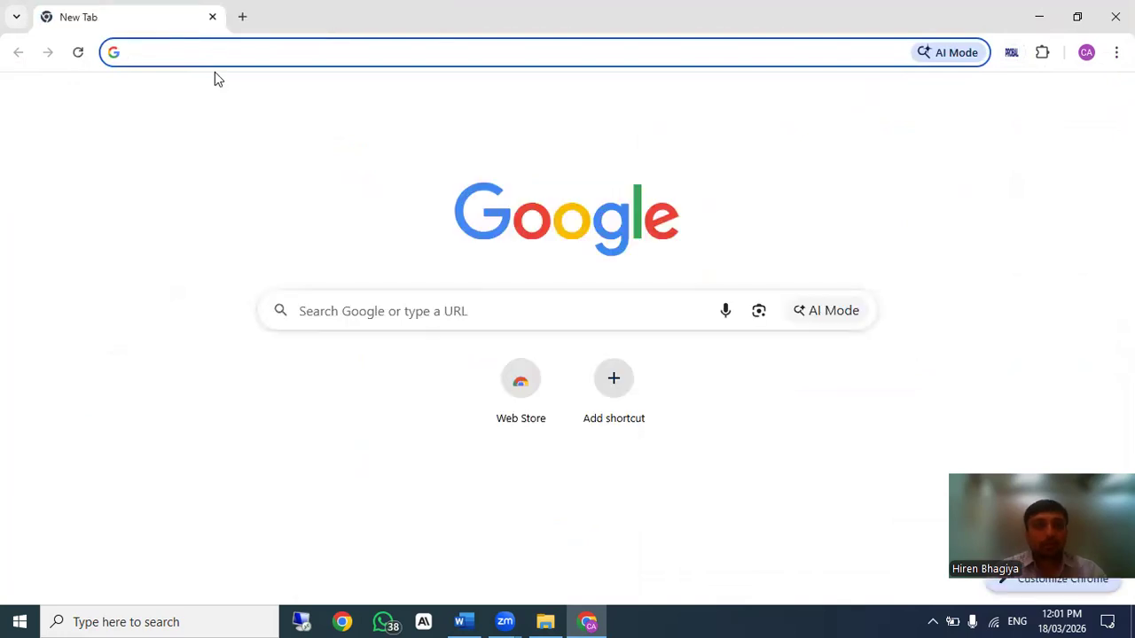
{"action": "type", "text": "gst"}
{"action": "key", "text": "Down"}
{"action": "key", "text": "Return"}
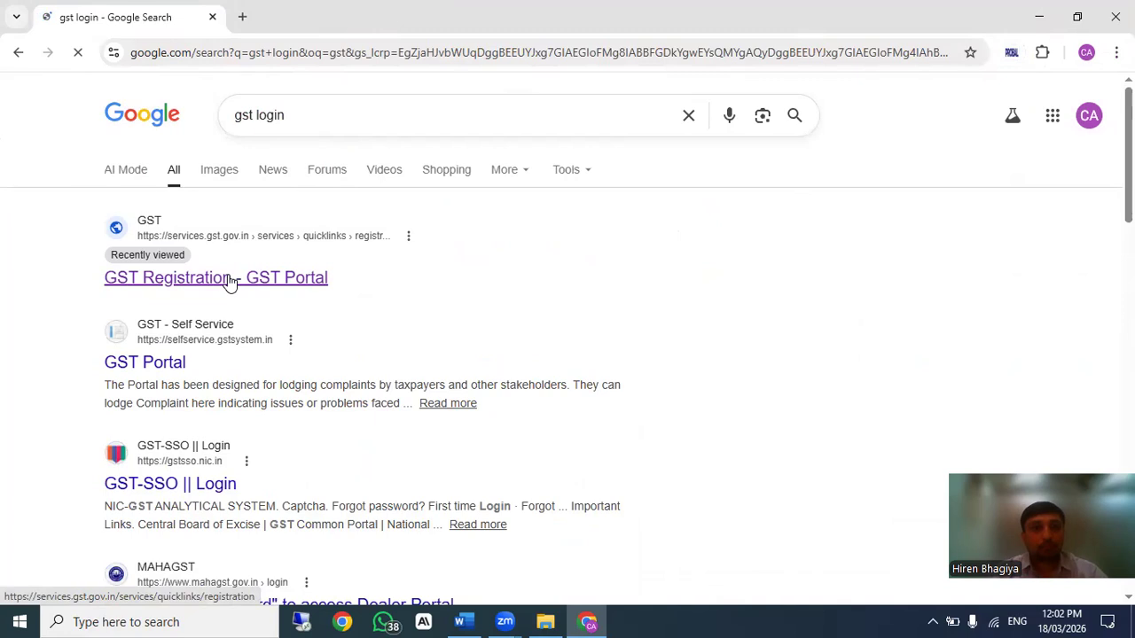
{"action": "left_click", "coordinate": [229, 279]}
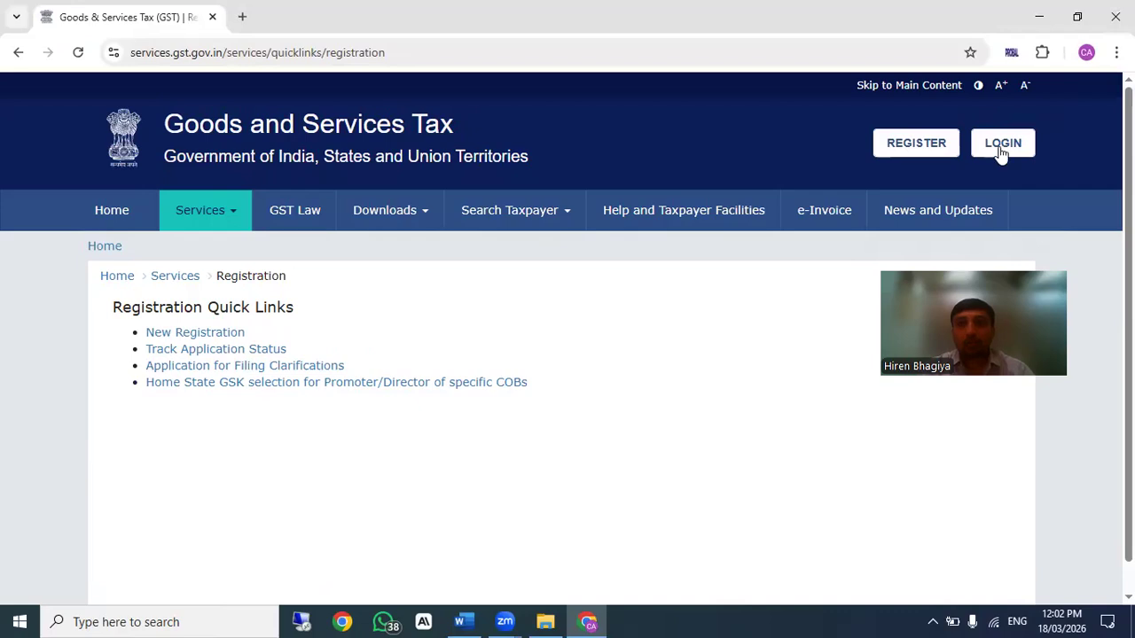
{"action": "left_click", "coordinate": [1000, 151]}
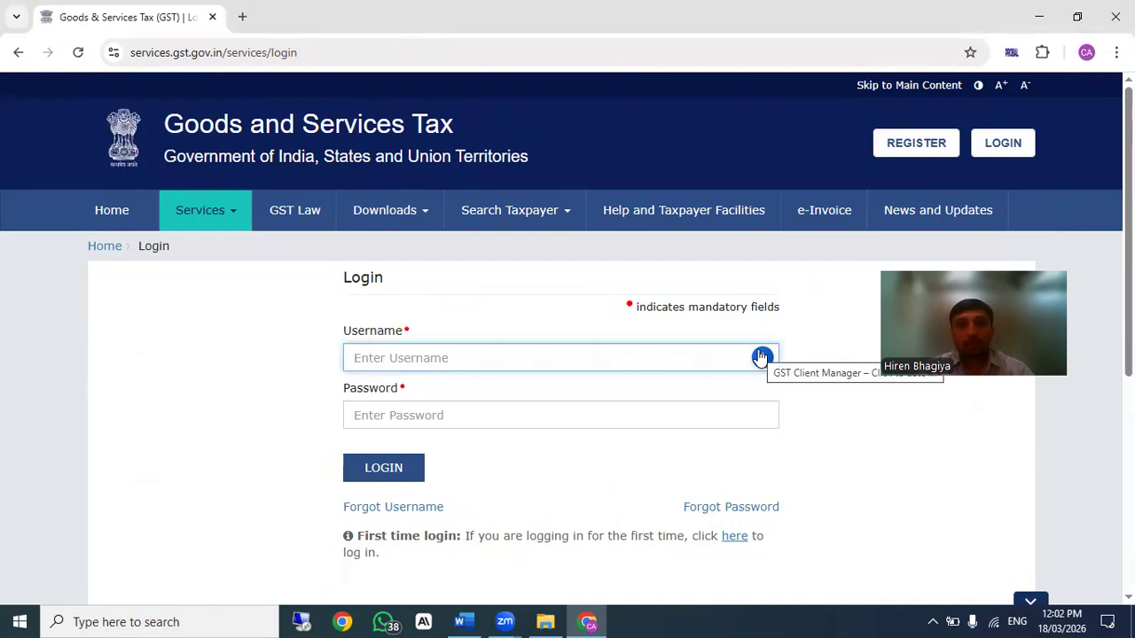
- Autofill the GST login's username and password fields by selecting the AGRICO DIESELS client from the extension's list
{"action": "left_click", "coordinate": [761, 357]}
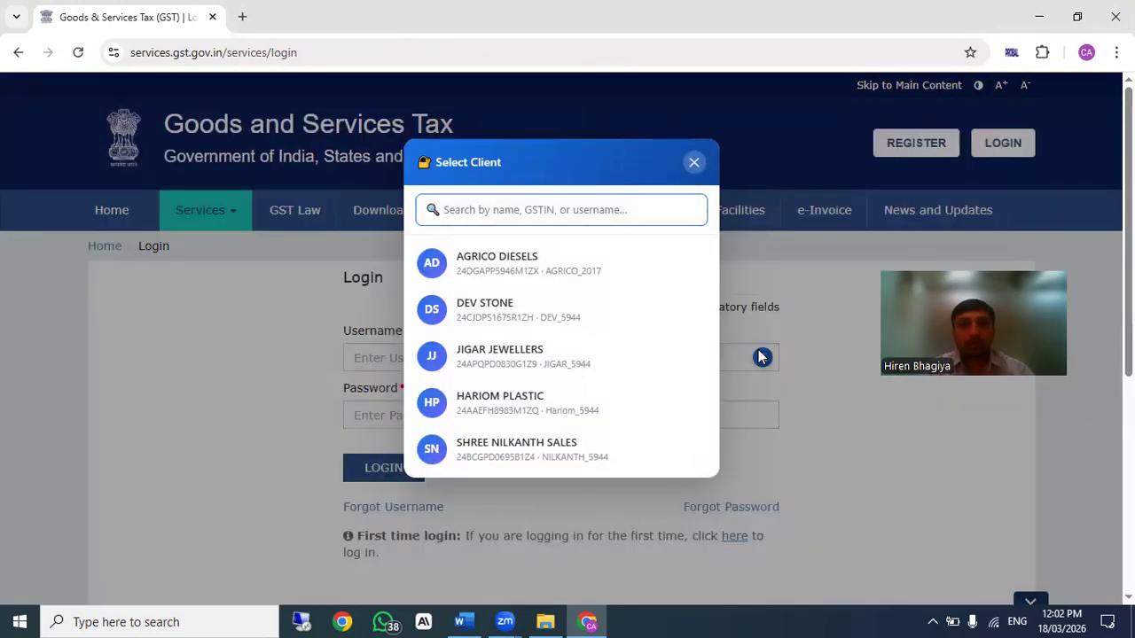
{"action": "left_click", "coordinate": [530, 259]}
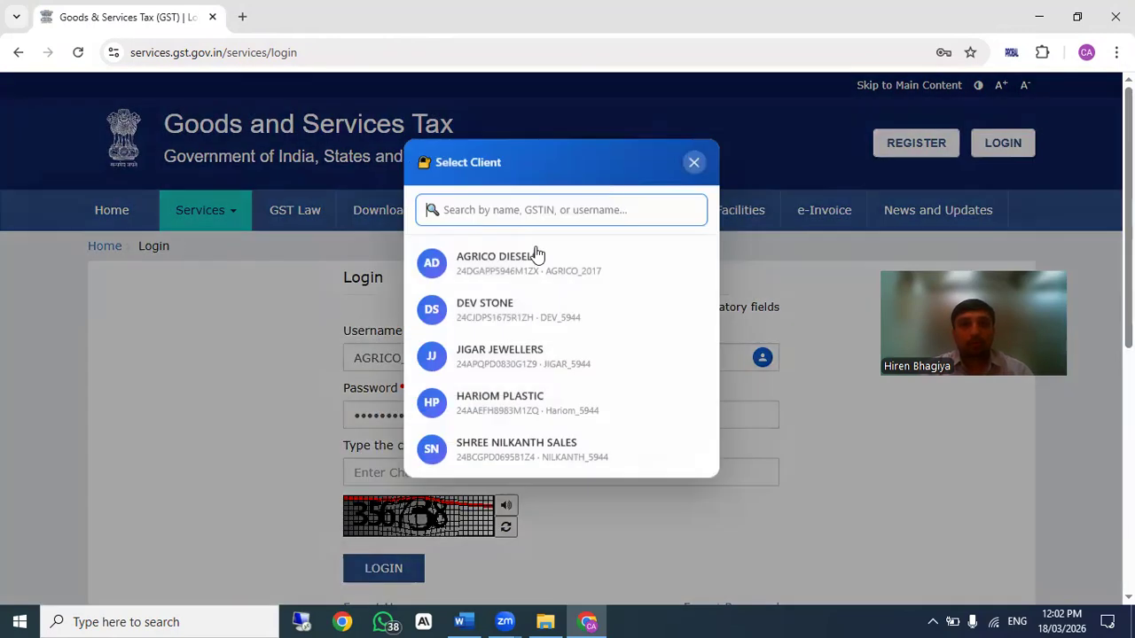
- Log in to the GST portal by entering the captcha verification code, and save the login's password in the browser
{"action": "left_click", "coordinate": [695, 160]}
{"action": "left_click", "coordinate": [570, 471]}
{"action": "type", "text": "3"}
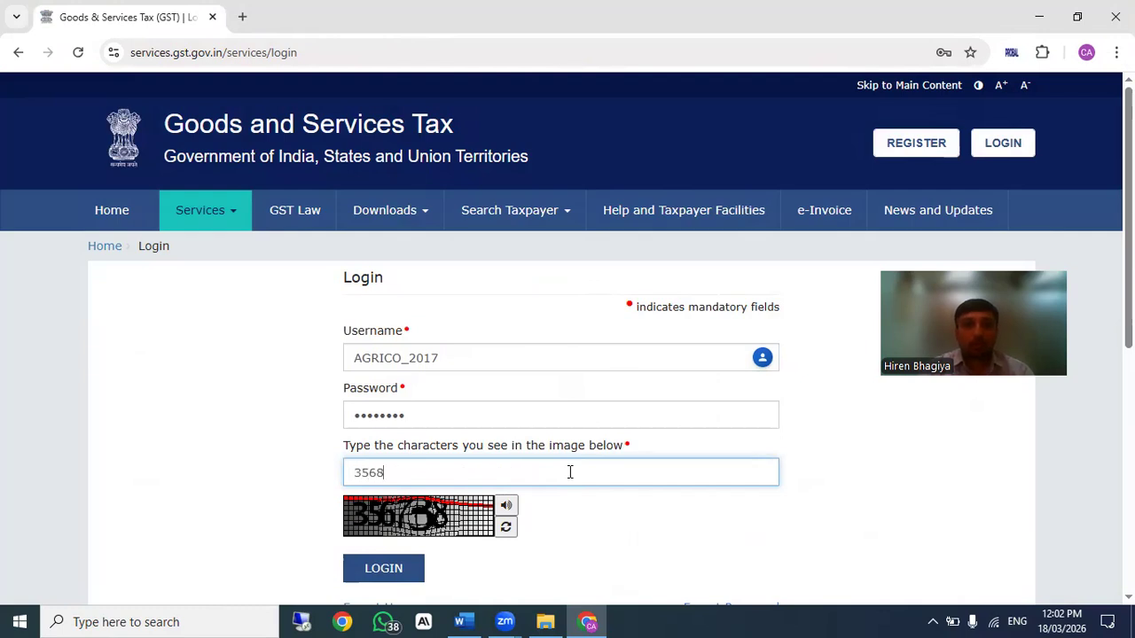
{"action": "type", "text": "568"}
{"action": "key", "text": "BackSpace"}
{"action": "type", "text": "738"}
{"action": "key", "text": "Return"}
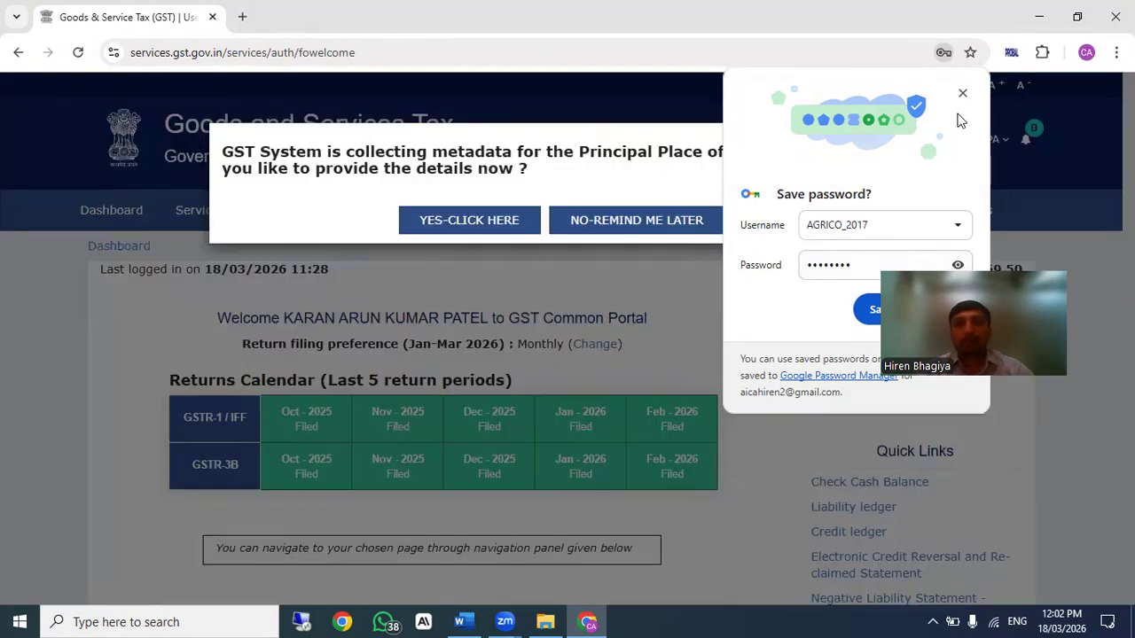
{"action": "left_click", "coordinate": [875, 310]}
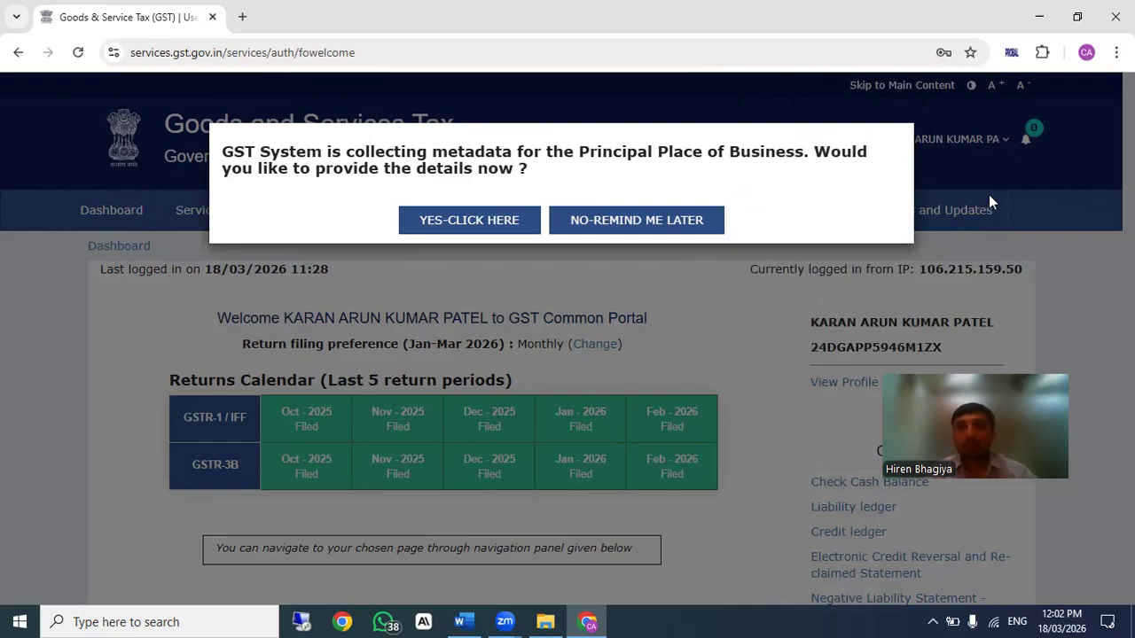
- View the encryption passphrase setting in the GST Credential Manager extension, and close the settings and the extension
{"action": "left_click", "coordinate": [1012, 54]}
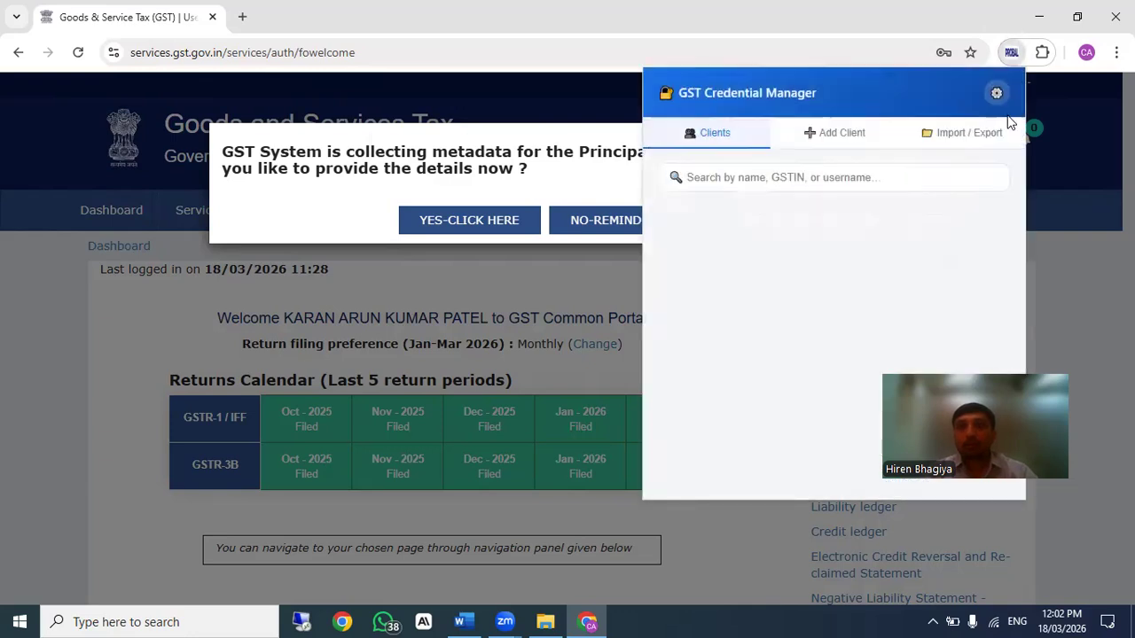
{"action": "left_click", "coordinate": [996, 95]}
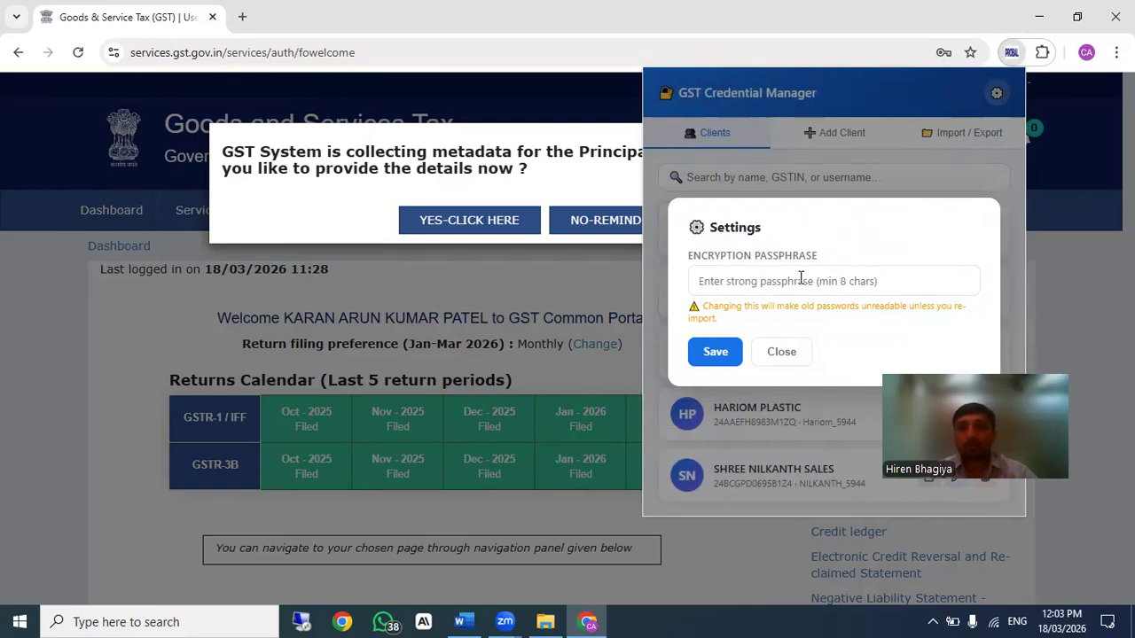
{"action": "left_click", "coordinate": [781, 352]}
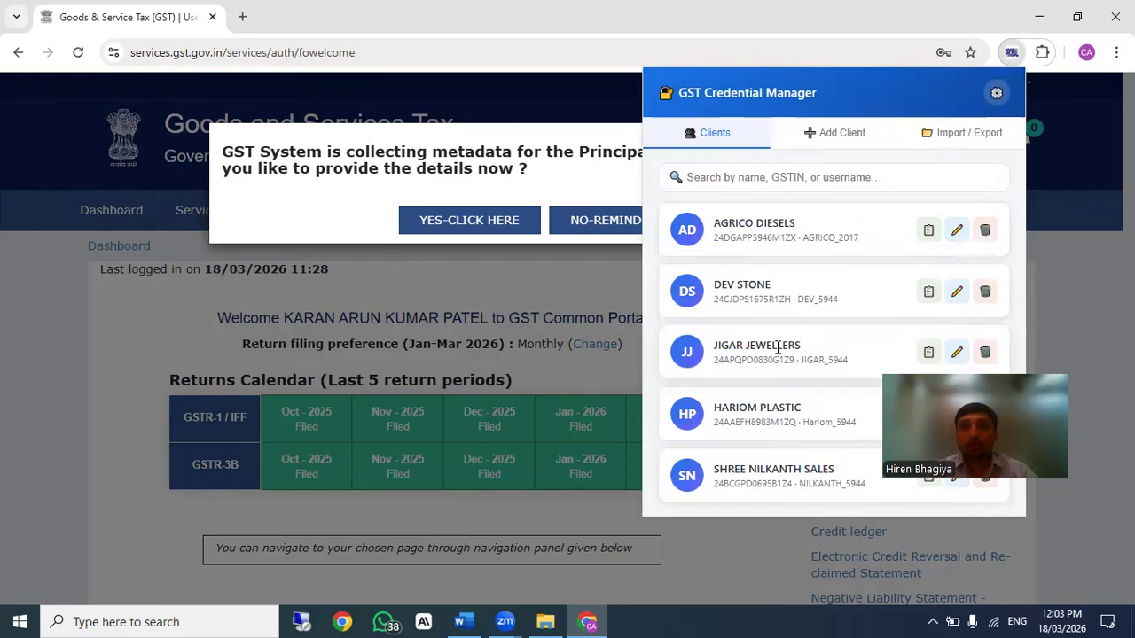
{"action": "left_click", "coordinate": [1058, 201]}
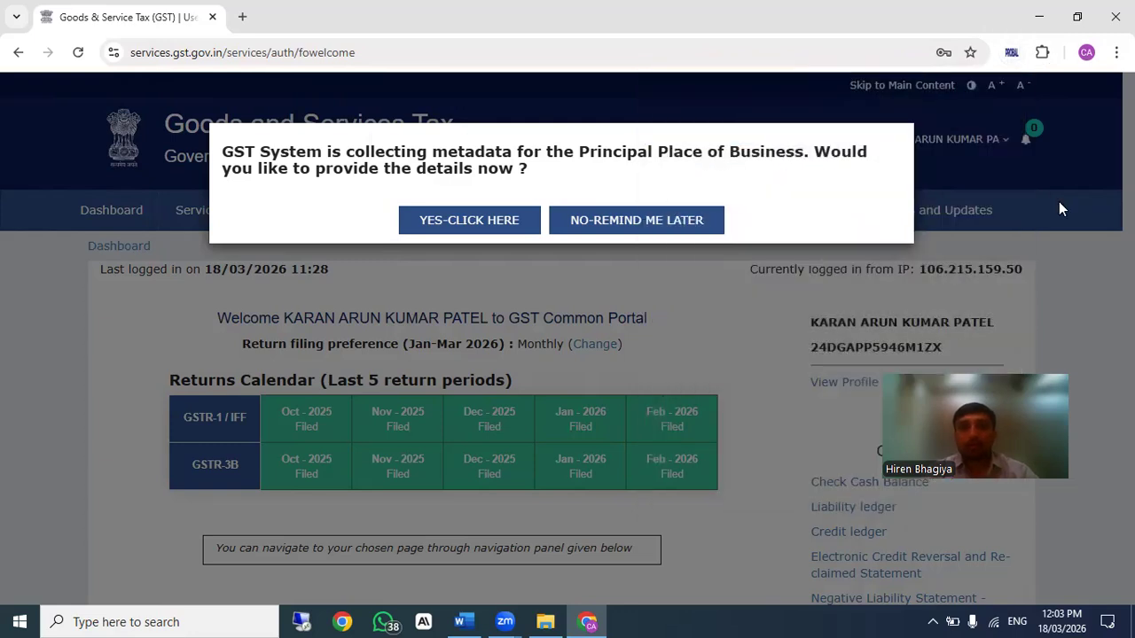